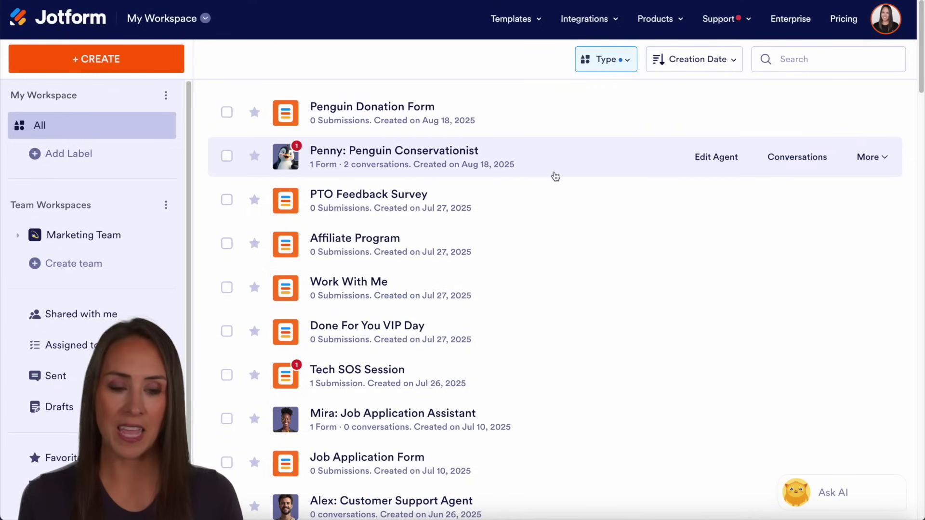
Open the Penny agent's Instagram publishing settings from its Publish tab
click(702, 166)
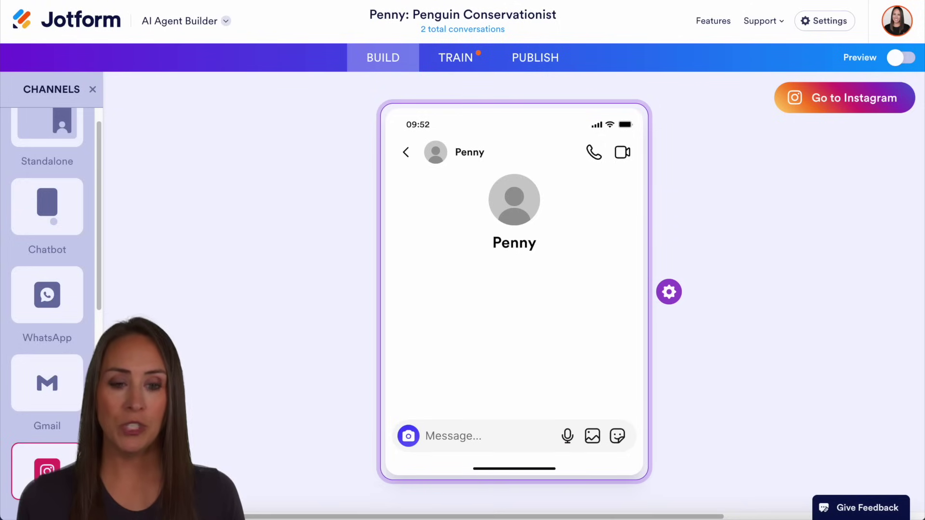
click(536, 61)
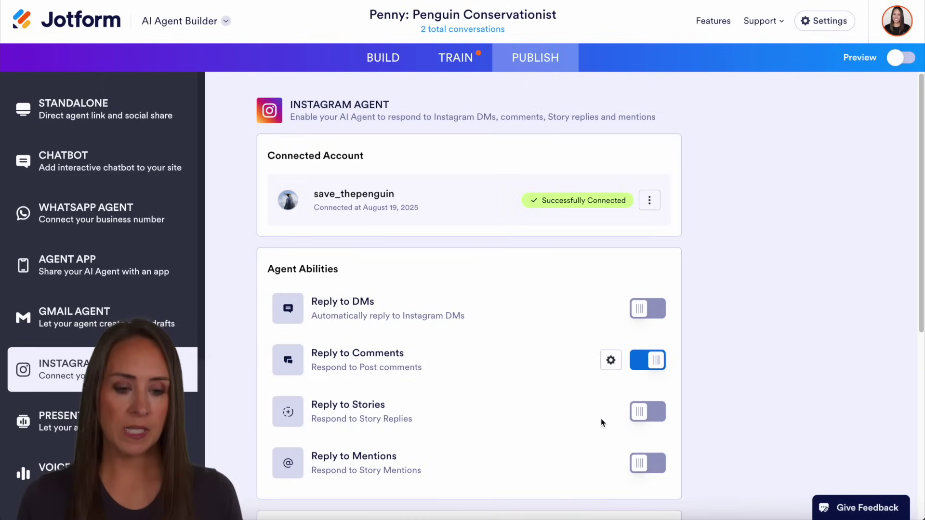
Enable Reply to Stories and target it to the specific penguin story only
click(641, 420)
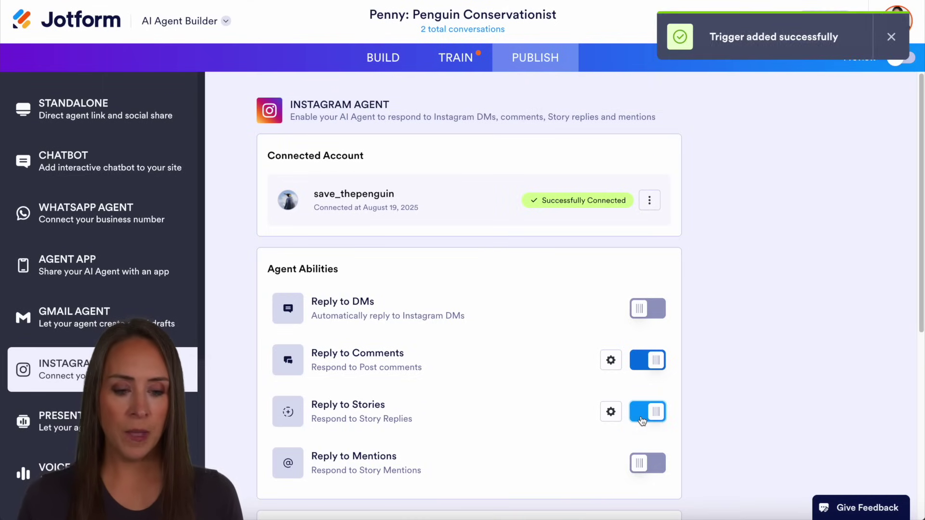
click(610, 415)
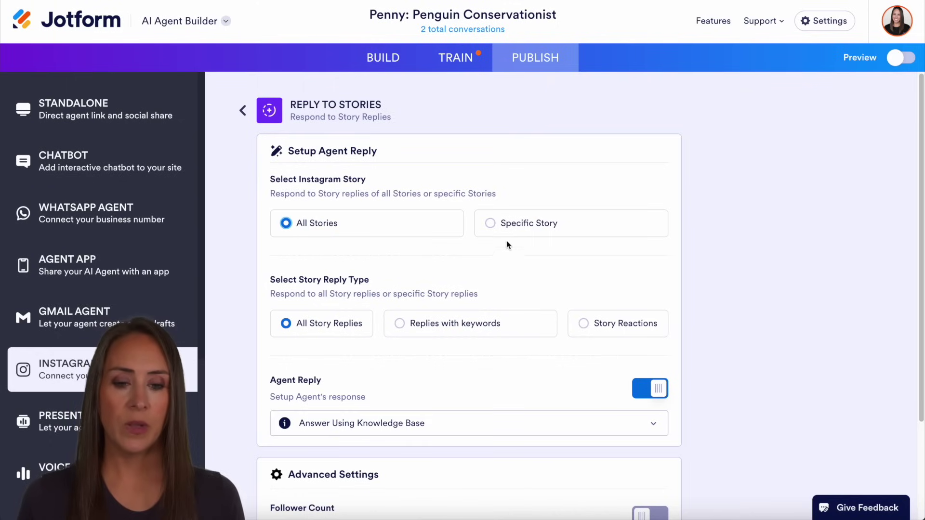
click(491, 223)
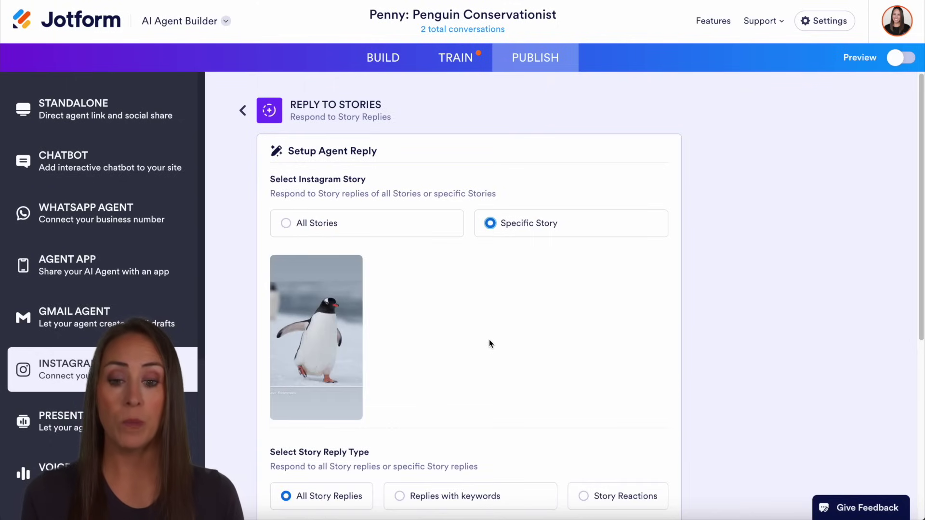
click(344, 324)
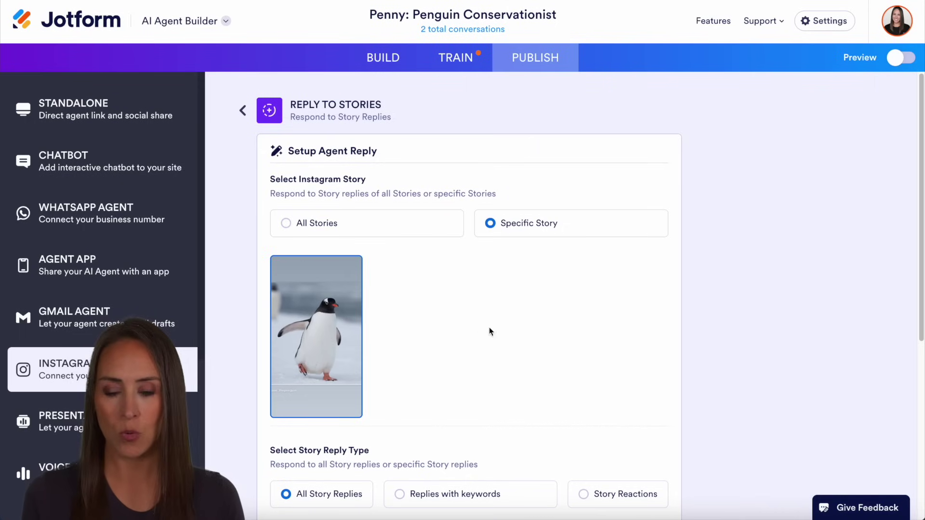
scroll(624, 328, down, 4)
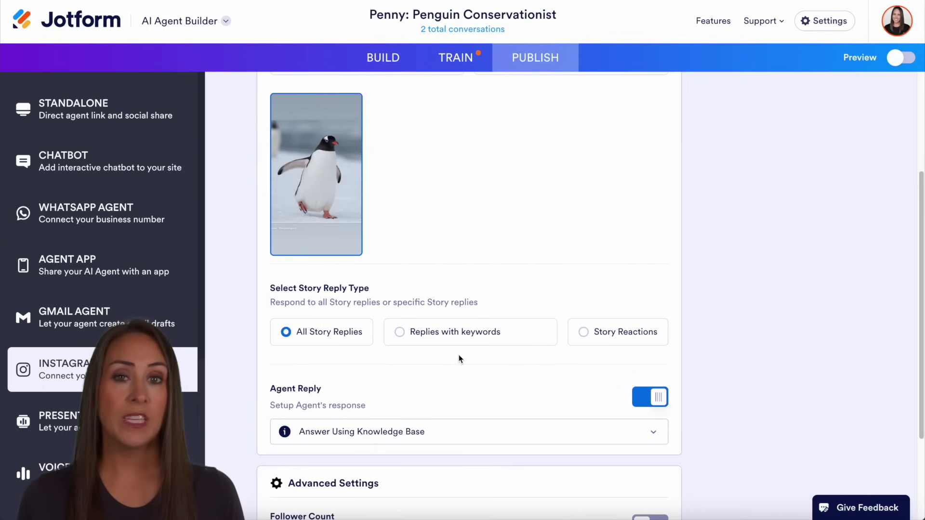
Limit the penguin story trigger to Story Reactions with the 🔥 fire emoji
click(615, 336)
scroll(554, 347, down, 1)
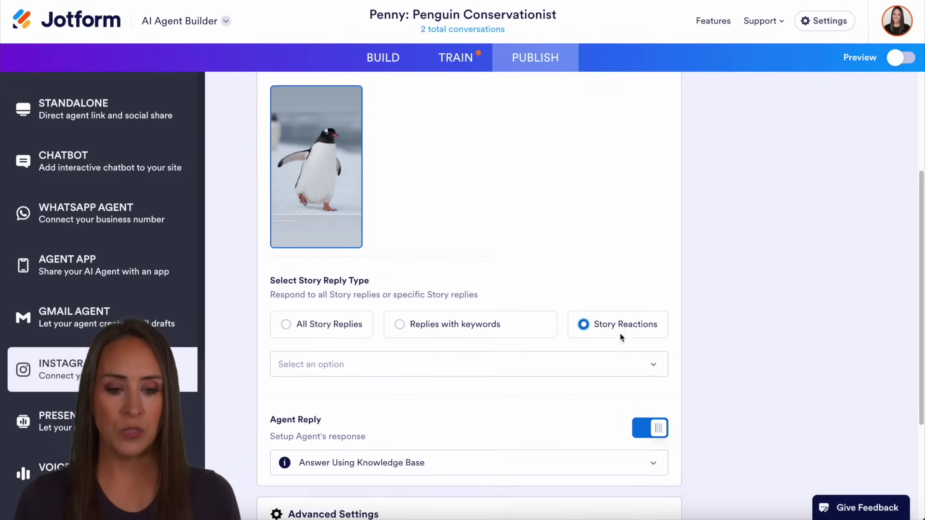
click(516, 350)
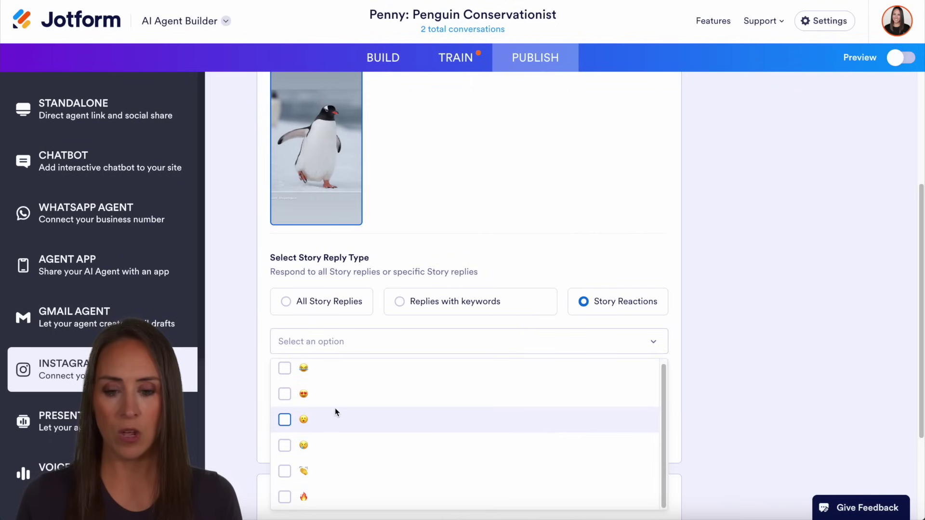
click(284, 497)
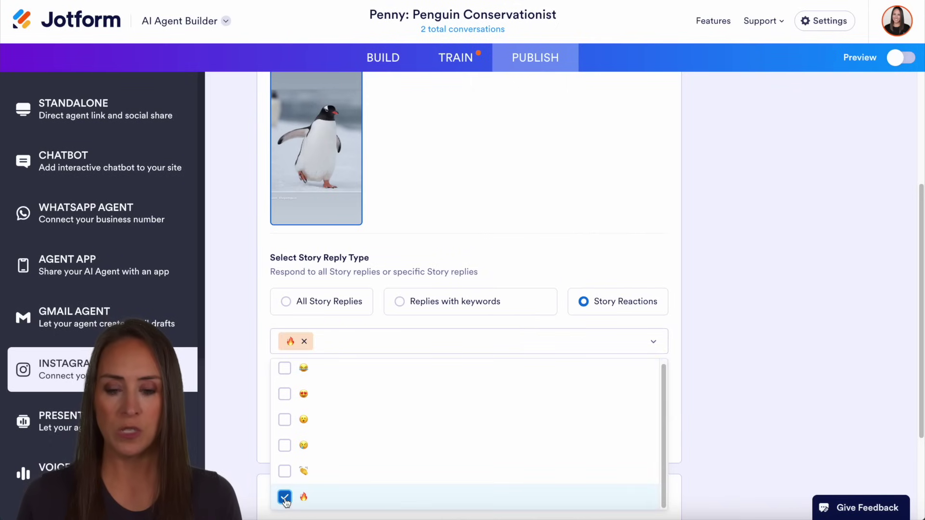
click(251, 363)
scroll(417, 373, down, 3)
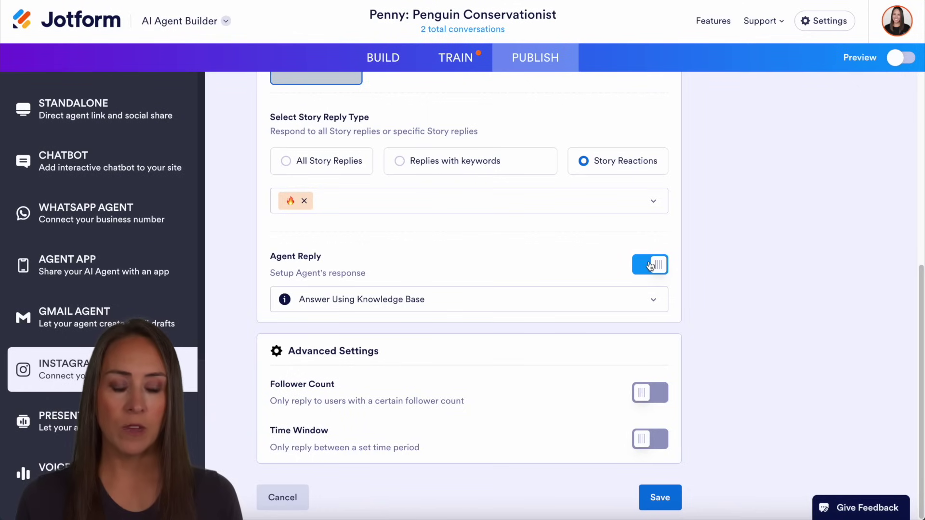
click(515, 308)
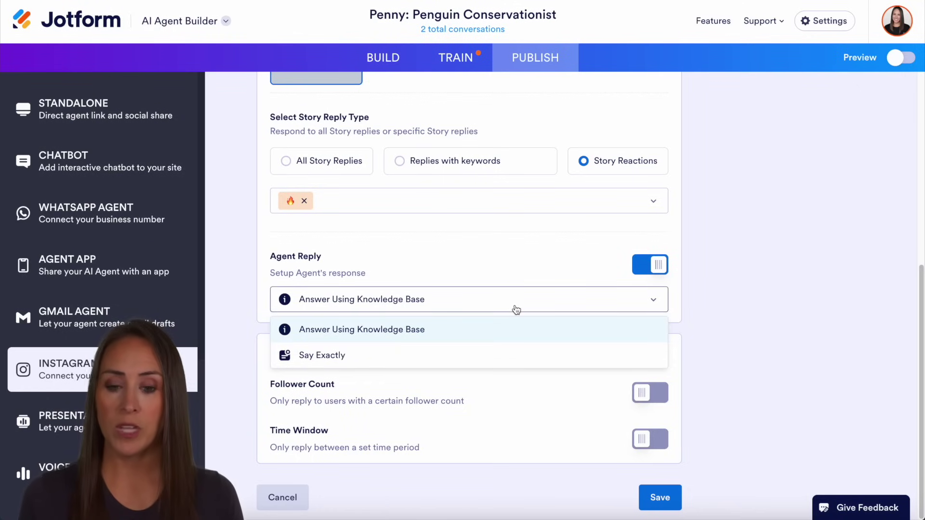
Set Say Exactly reply to 'Thanks for your engagement' and turn on Show Button
click(490, 358)
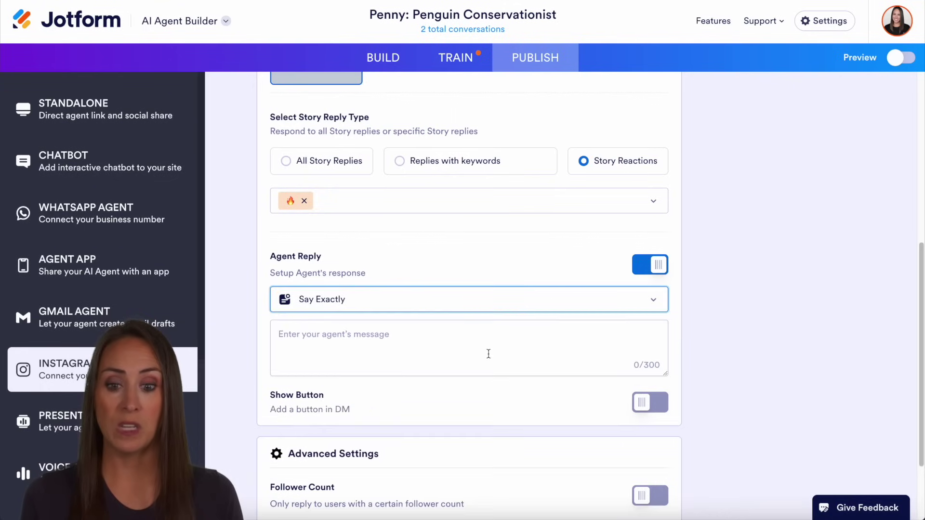
click(374, 339)
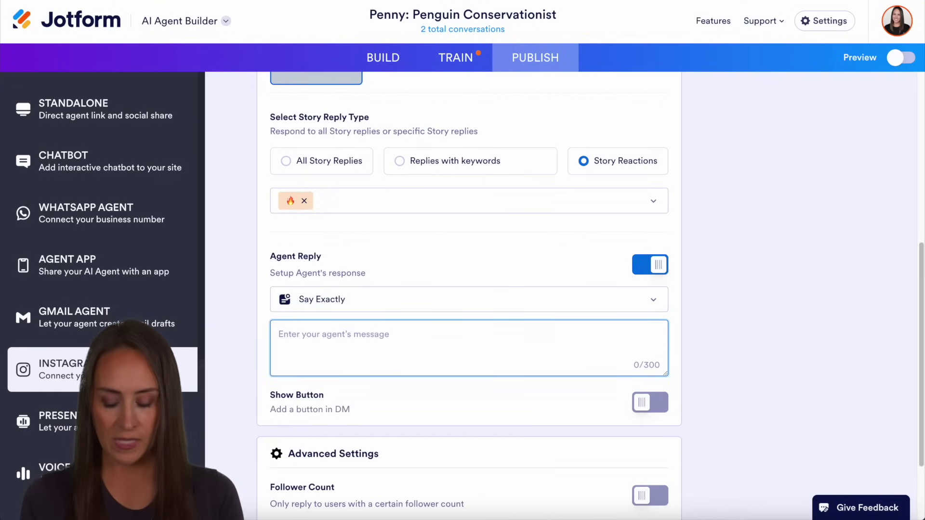
text(Thanks for your engagement)
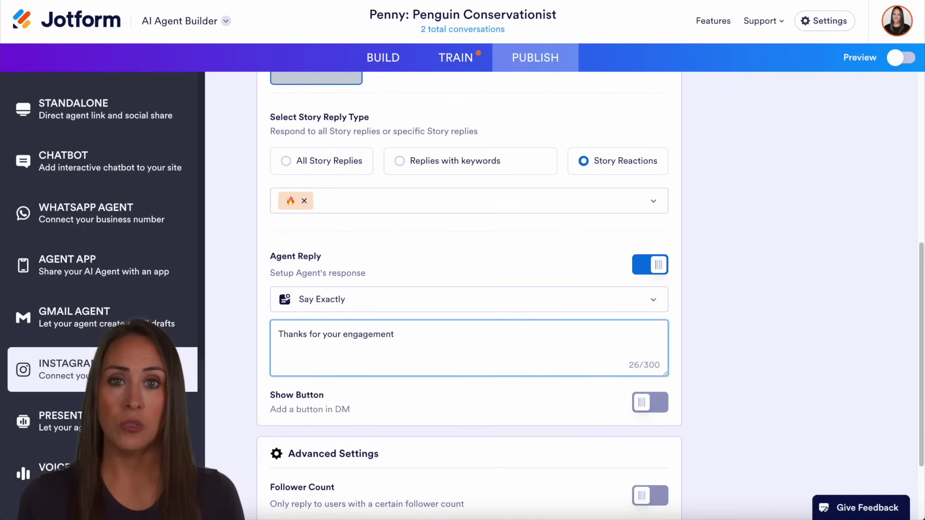
click(648, 403)
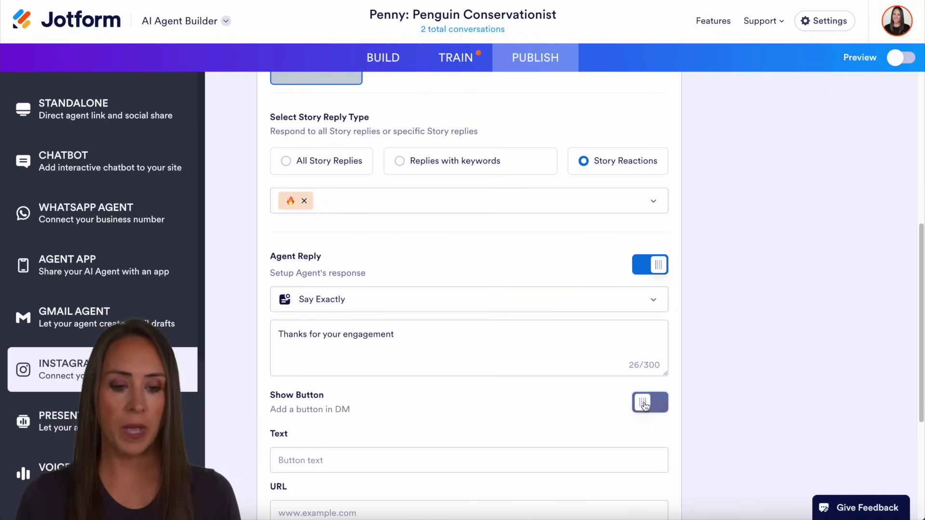
scroll(712, 394, down, 3)
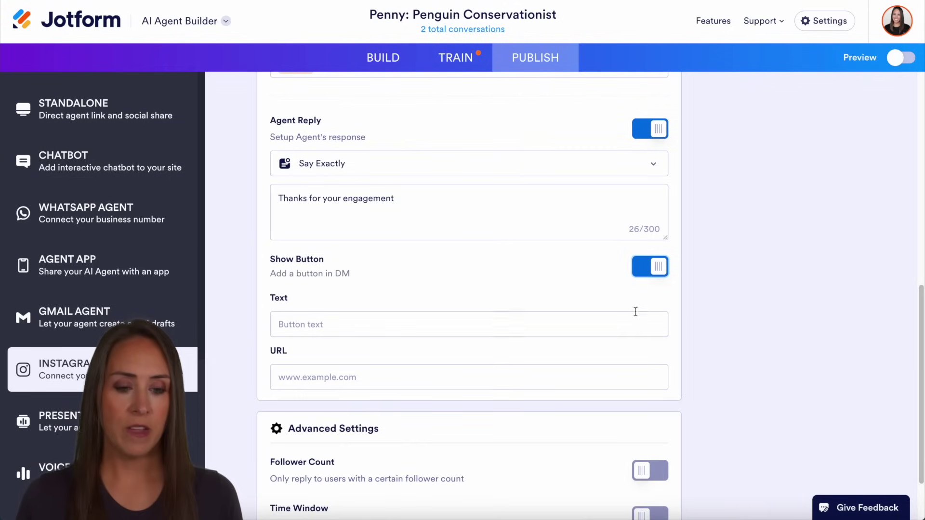
Switch Show Button off so only the thank-you message is sent
click(651, 268)
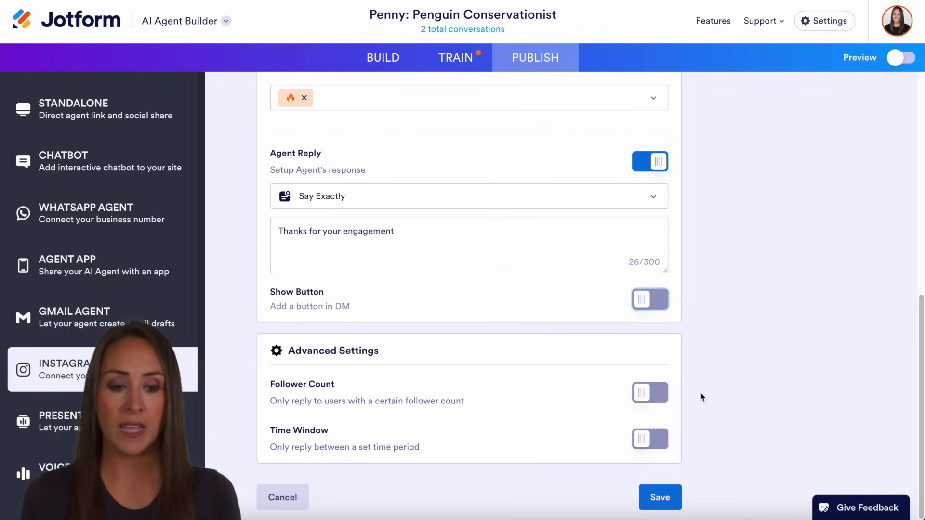
Leave Follower Count and Time Window limits off and save the story reply trigger
click(650, 392)
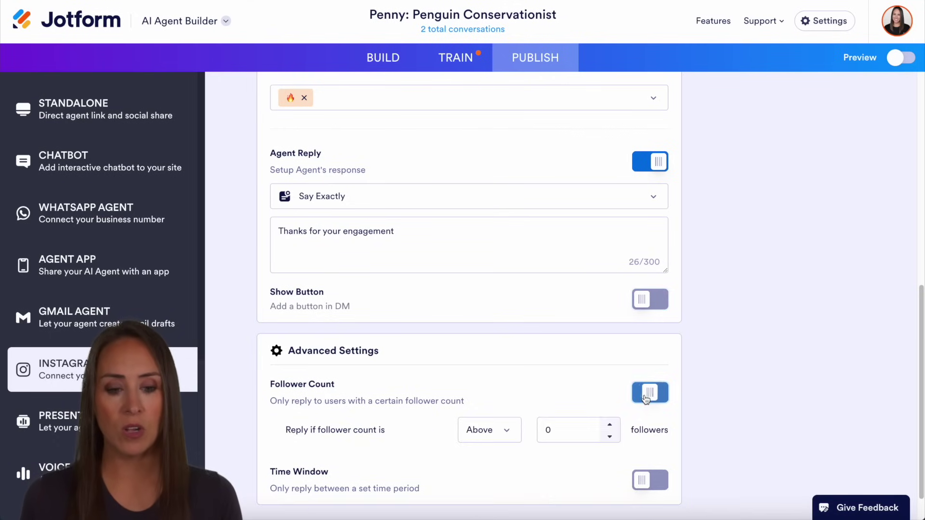
click(520, 430)
click(588, 429)
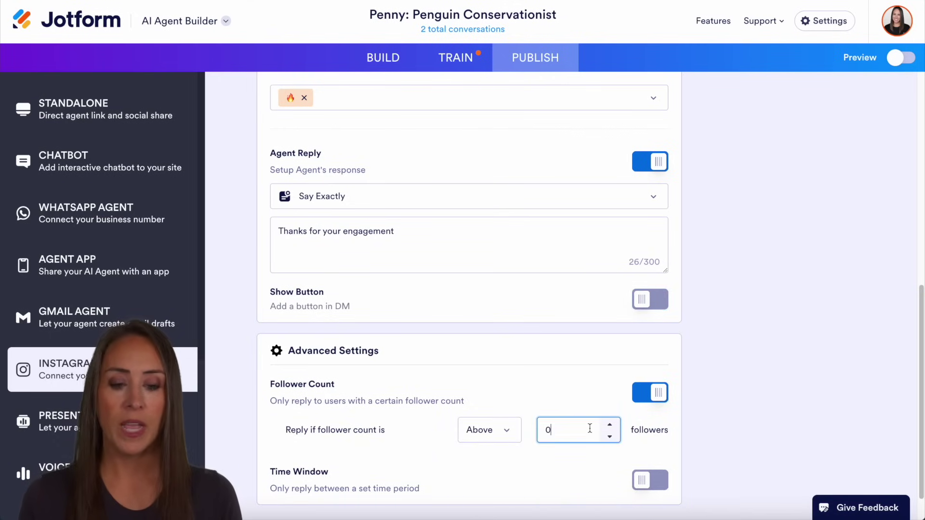
click(653, 392)
click(652, 438)
scroll(731, 433, down, 1)
scroll(732, 429, down, 2)
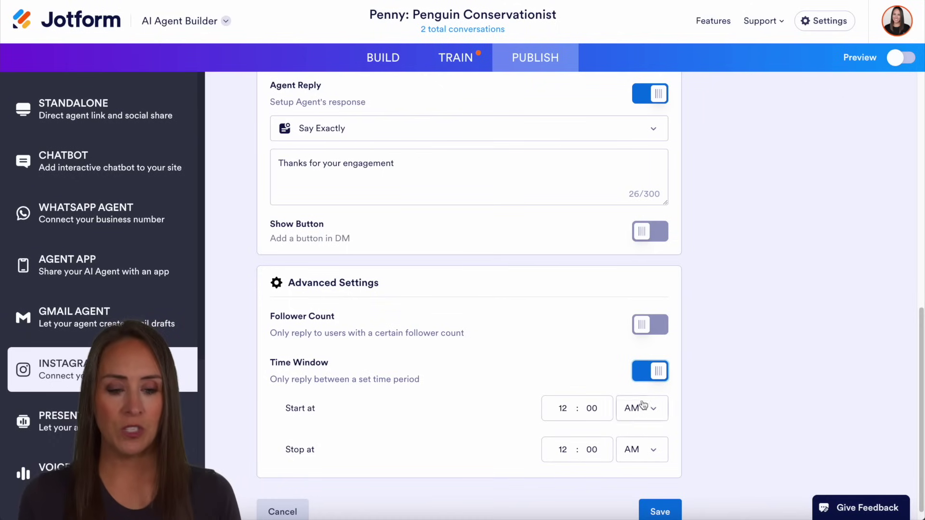
click(650, 371)
click(663, 497)
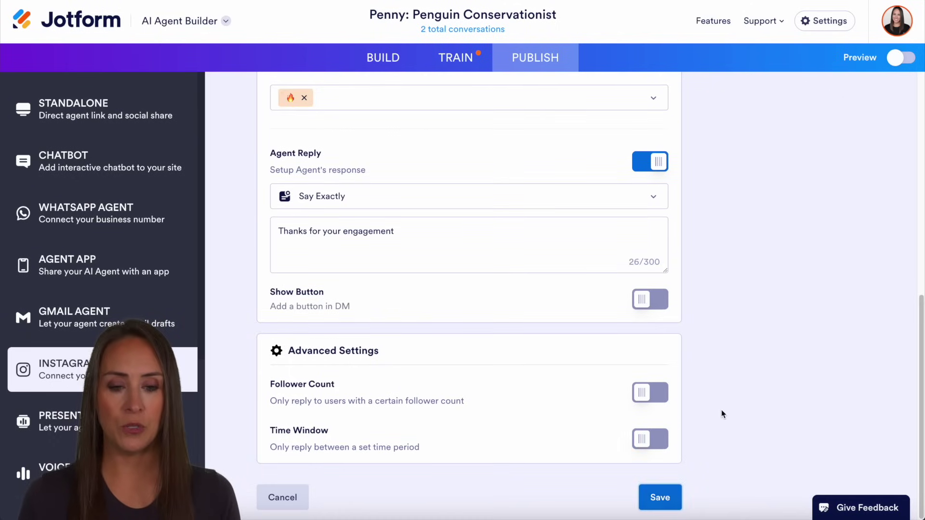
scroll(687, 393, up, 4)
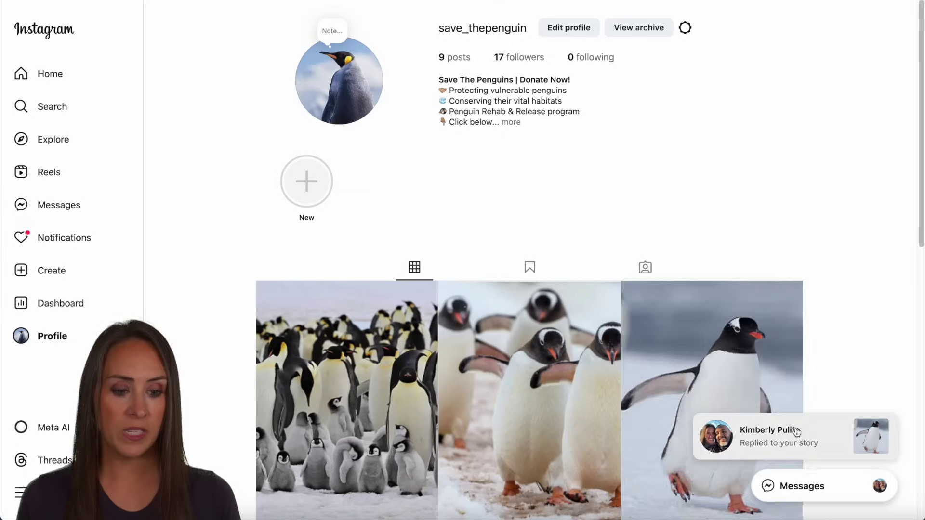
Open the Instagram DM where the 🔥 story reaction got 'Thanks for your engagement'
click(822, 490)
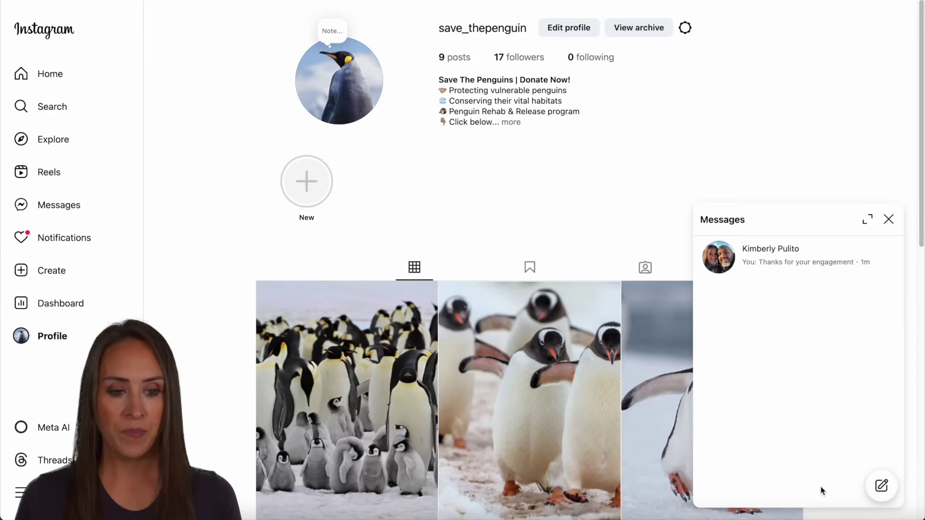
click(801, 256)
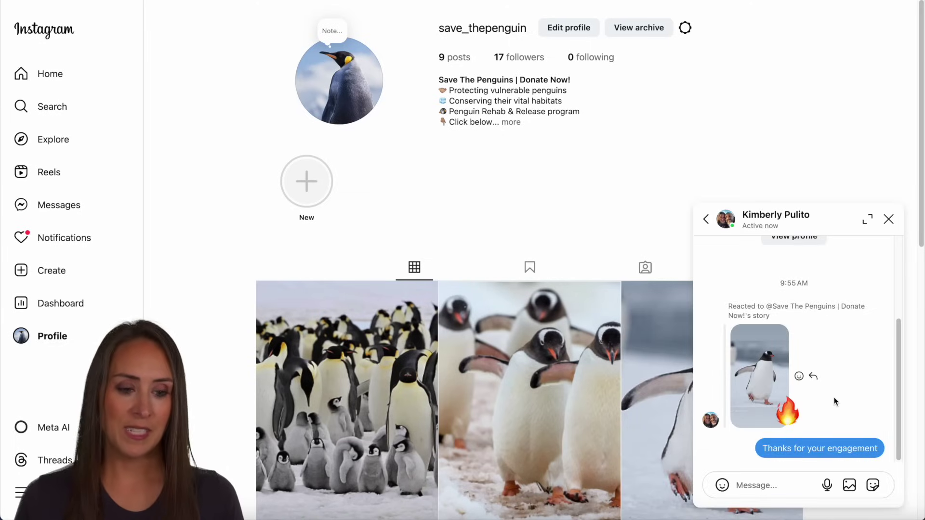